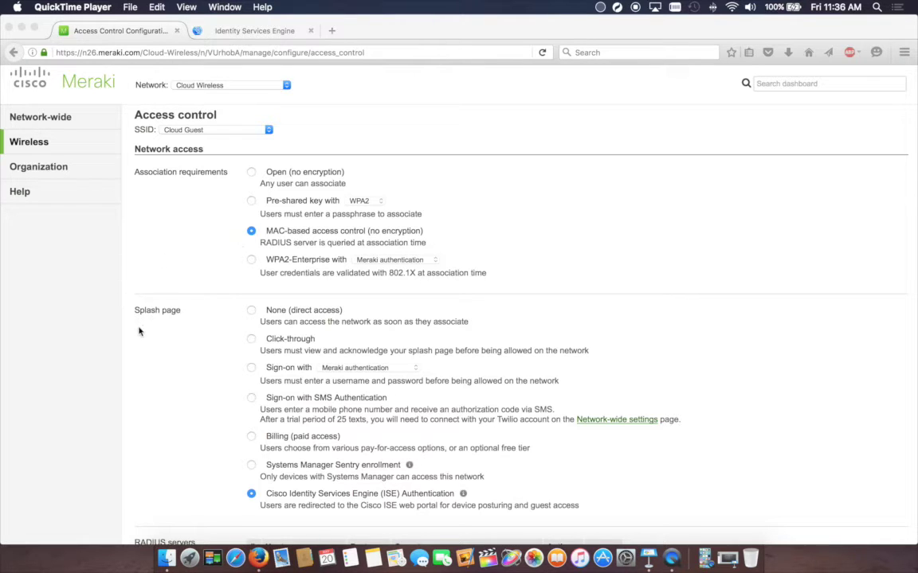
# Step: Review the Cloud Guest SSID's access control settings, including splash page, RADIUS servers, RADIUS accounting, walled garden and client IP assignment
pyautogui.scroll(-5, 139, 331)
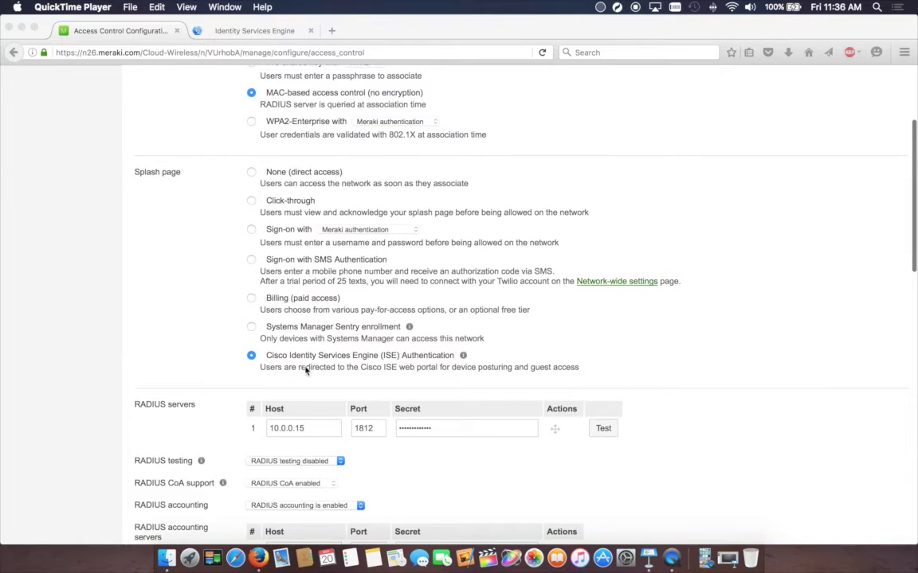
pyautogui.scroll(-1, 123, 354)
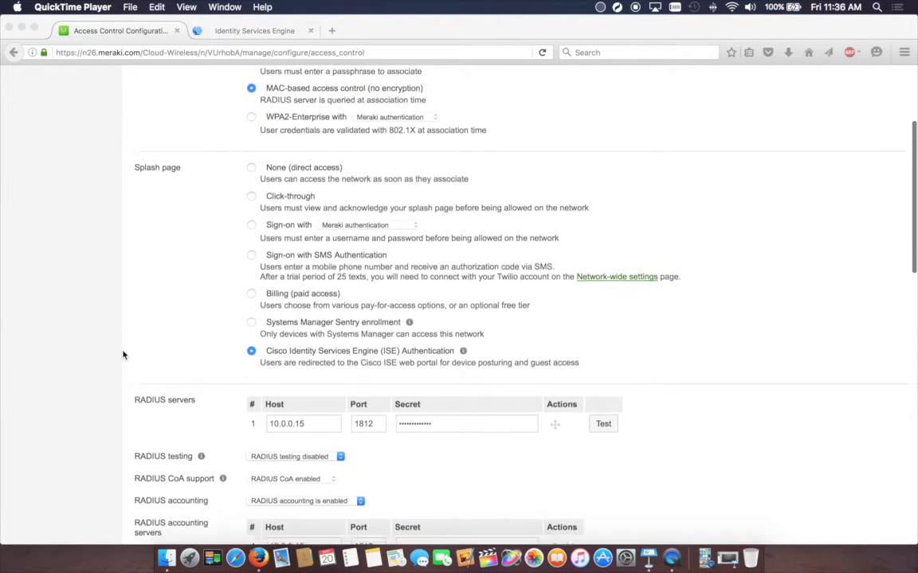
pyautogui.scroll(-3, 123, 354)
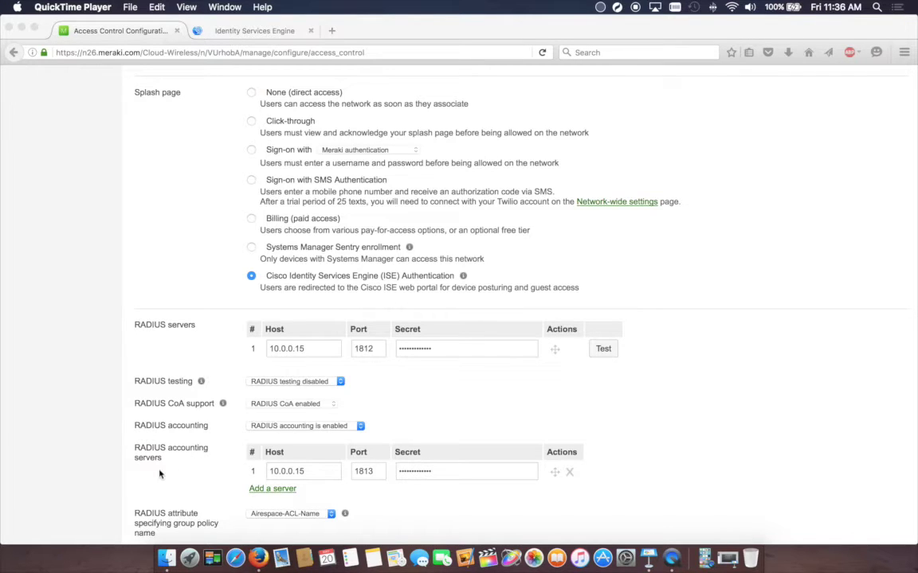
pyautogui.scroll(-5, 113, 430)
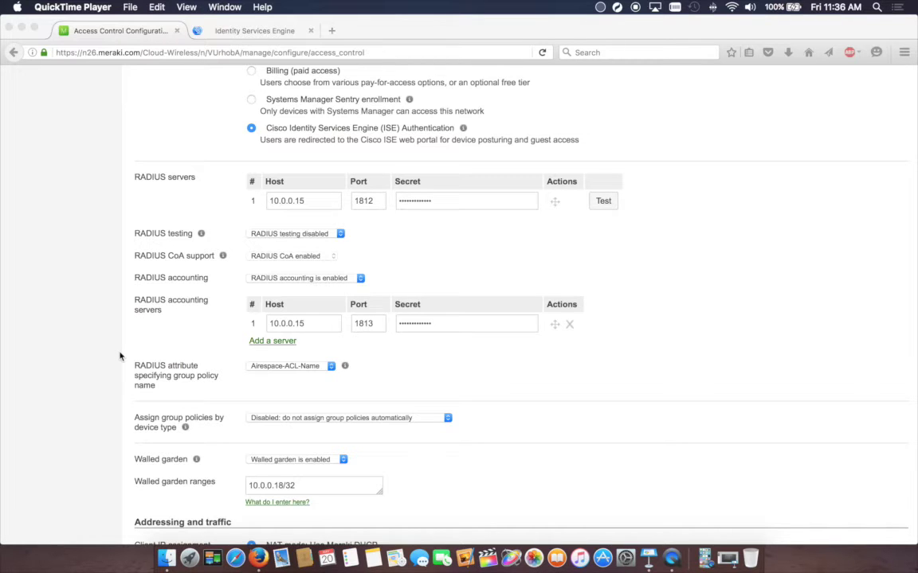
pyautogui.scroll(-3, 111, 357)
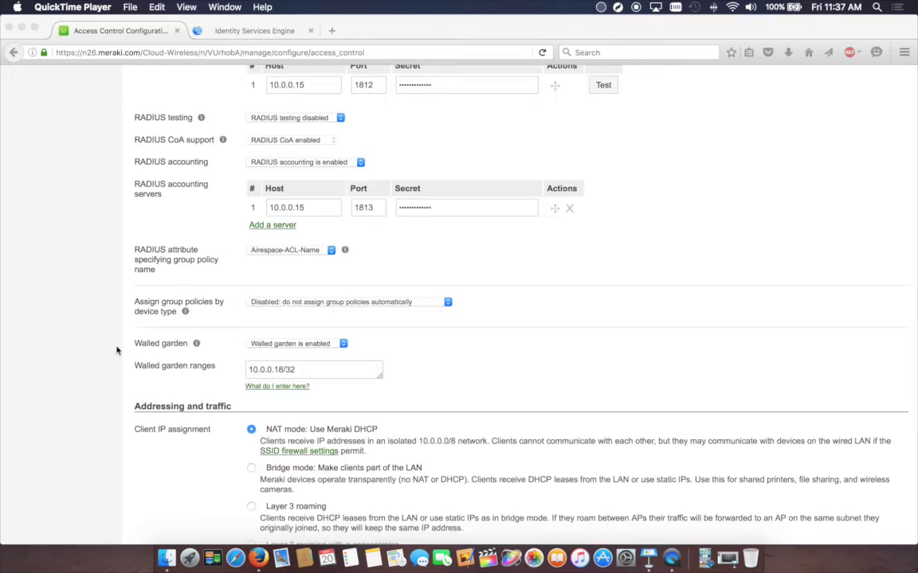
pyautogui.scroll(-5, 117, 348)
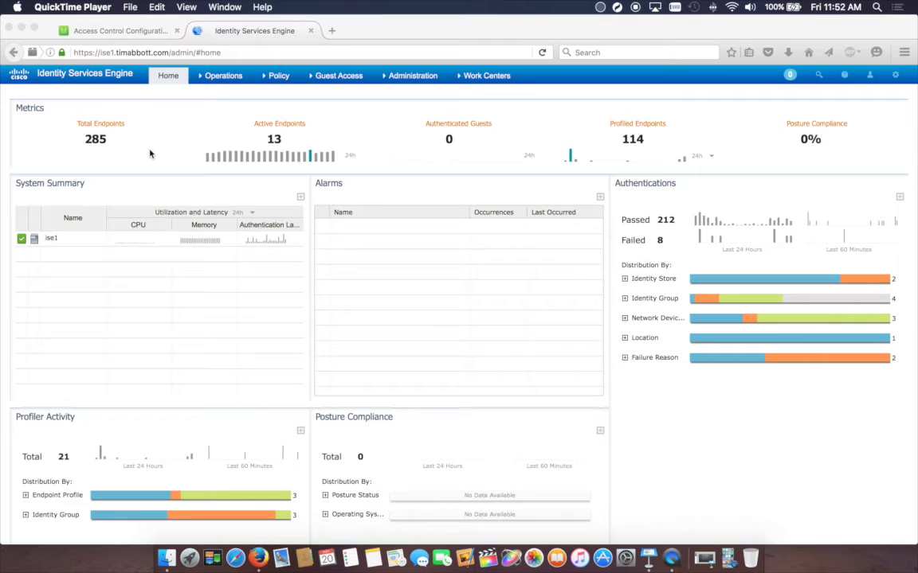
# Step: In Identity Services Engine, open the MerakiHotSpot profile from the authorization profiles among the policy element results
pyautogui.click(244, 102)
pyautogui.moveTo(273, 76)
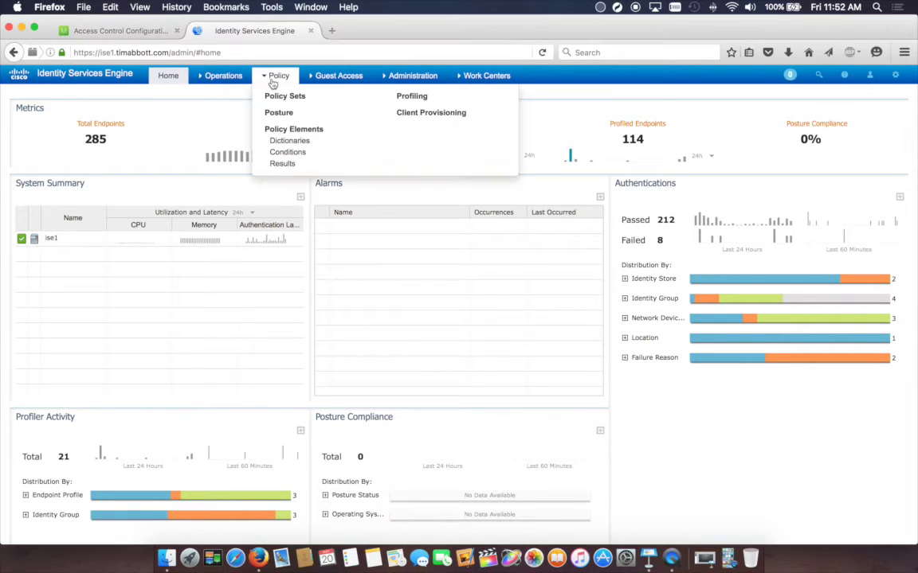
pyautogui.click(279, 165)
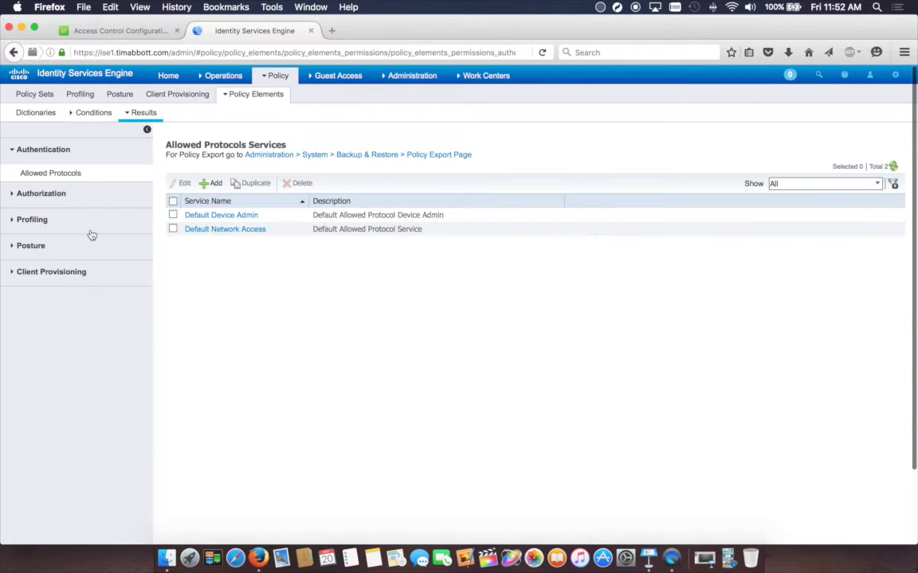
pyautogui.click(42, 192)
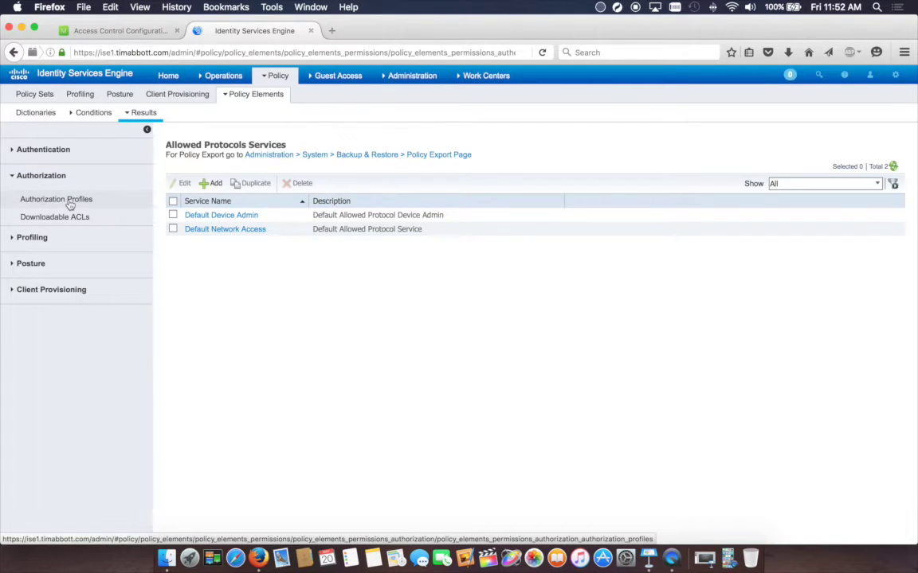
pyautogui.click(47, 200)
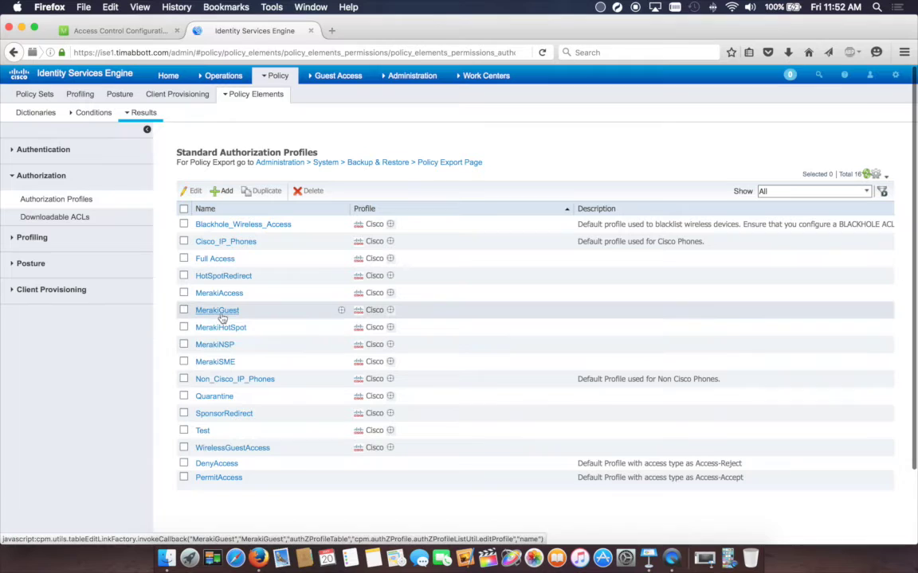
pyautogui.click(231, 327)
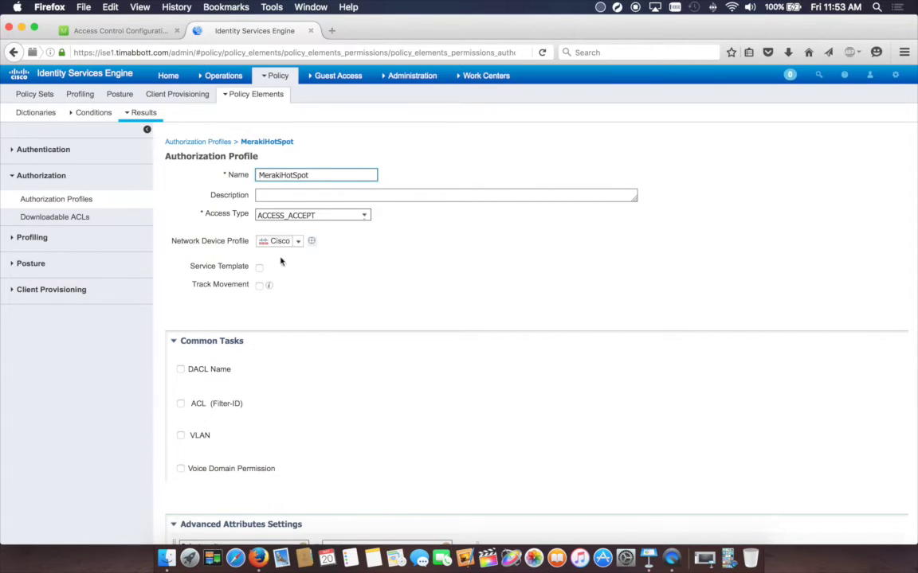
# Step: Examine the MerakiHotSpot profile's web redirection type, ACL and portal value, along with its attribute details
pyautogui.scroll(-10, 319, 388)
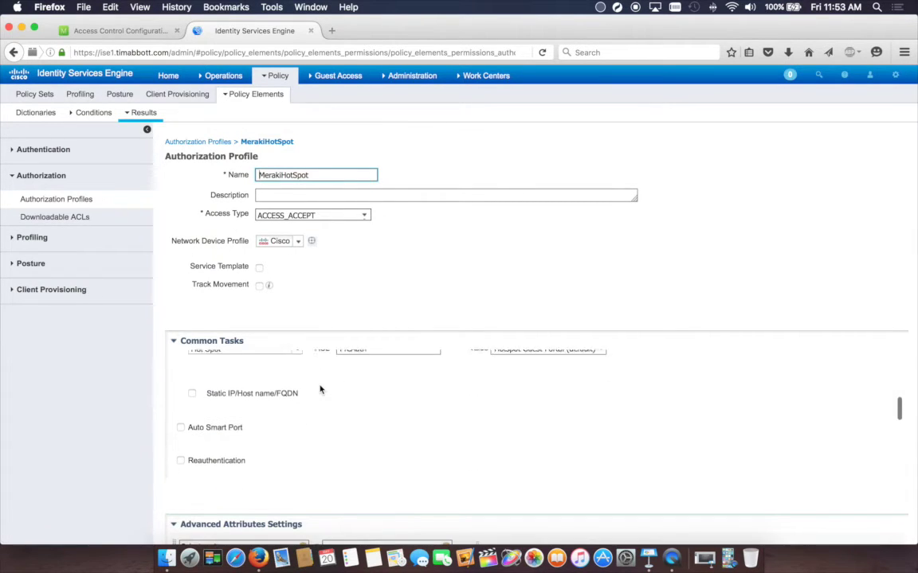
pyautogui.scroll(3, 321, 389)
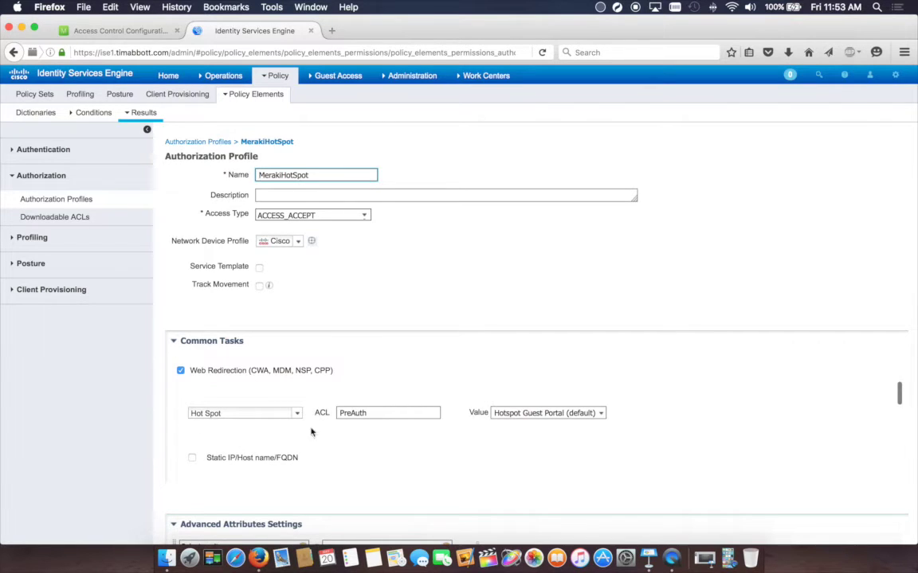
pyautogui.click(376, 412)
pyautogui.moveTo(376, 413); pyautogui.dragTo(335, 413)
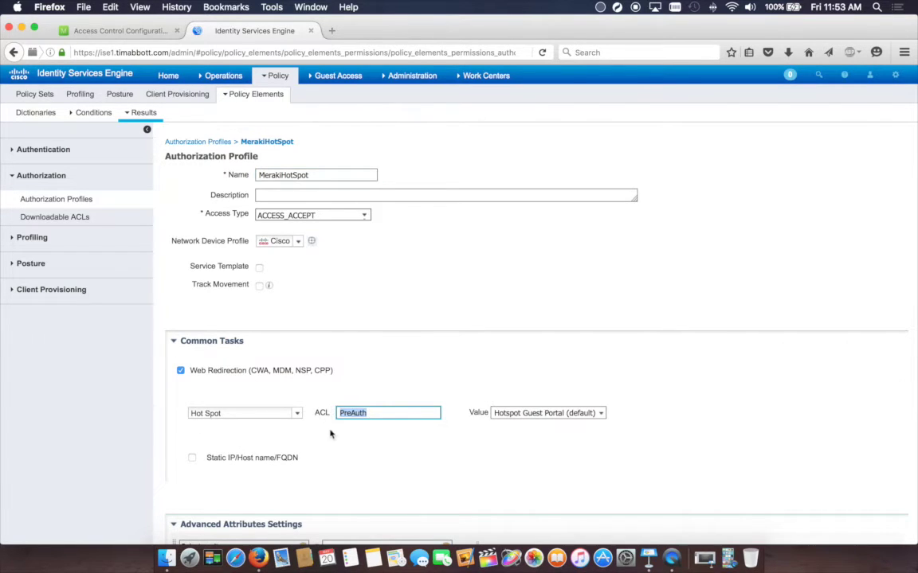
pyautogui.click(400, 411)
pyautogui.press('super+a')
pyautogui.click(361, 424)
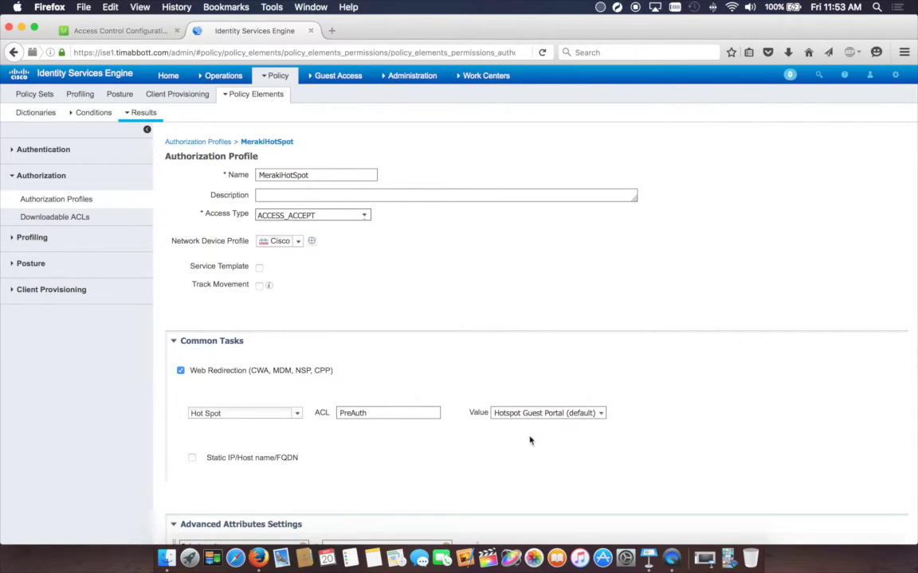
pyautogui.scroll(-5, 158, 433)
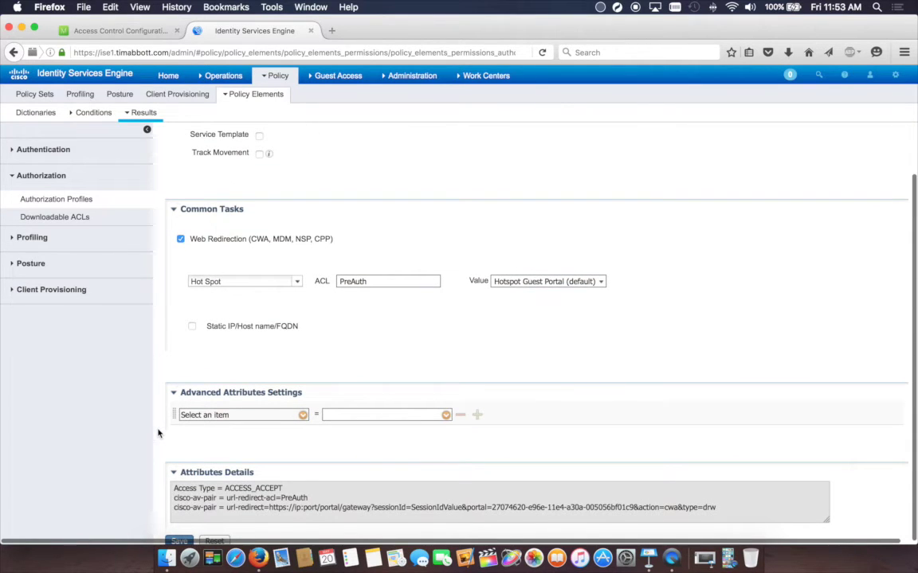
# Step: Leave the MerakiHotSpot profile without saving changes and open the MerakiGuest authorization profile
pyautogui.click(59, 198)
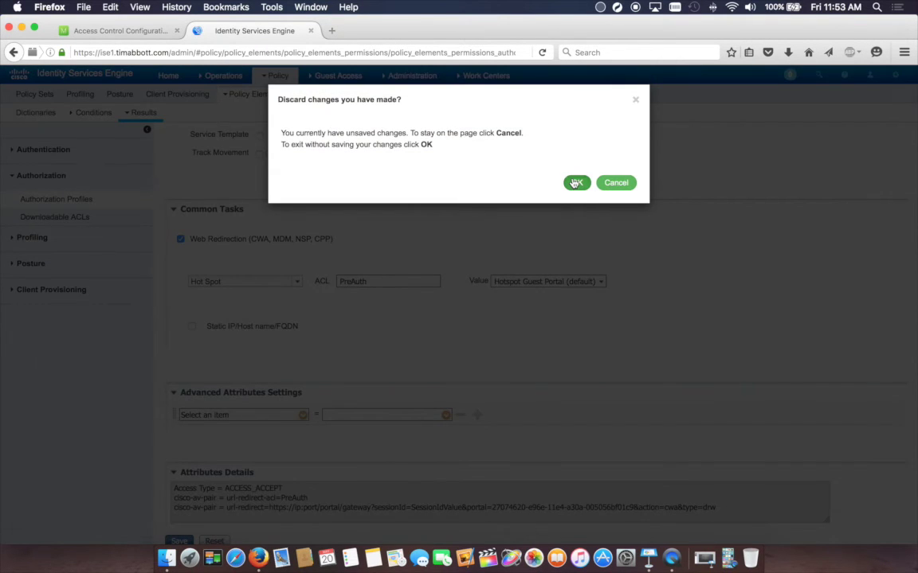
pyautogui.click(577, 182)
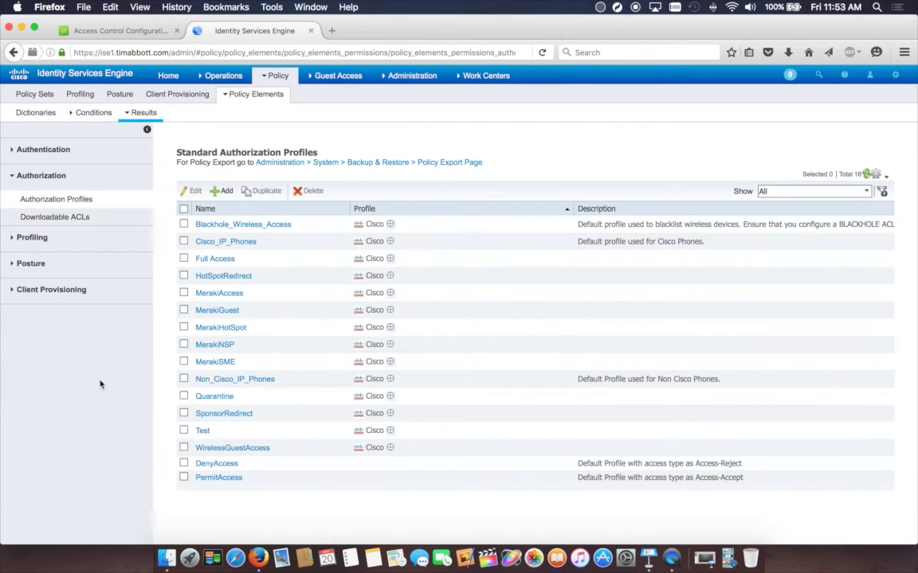
pyautogui.click(215, 311)
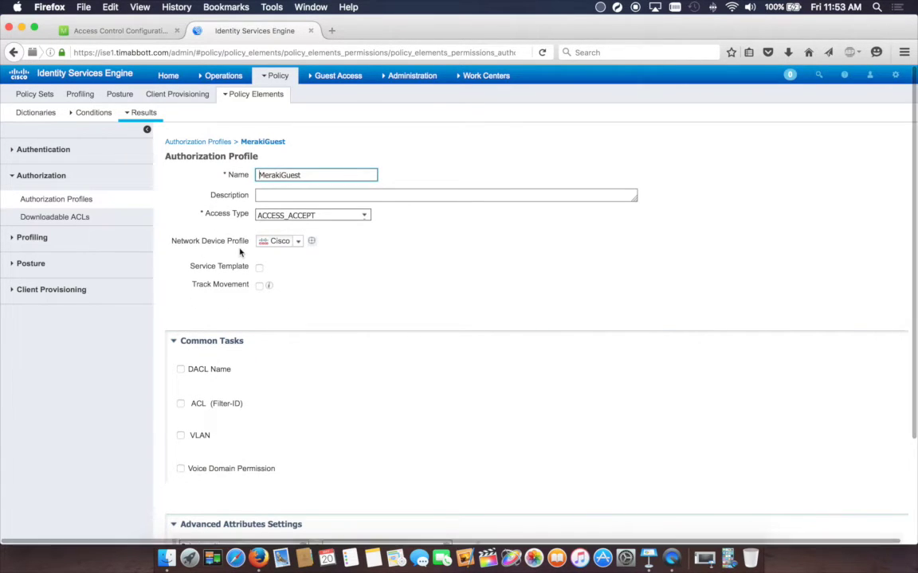
# Step: Examine the Airespace ACL name in the MerakiGuest profile's common tasks and the resulting attribute details
pyautogui.scroll(-10, 382, 405)
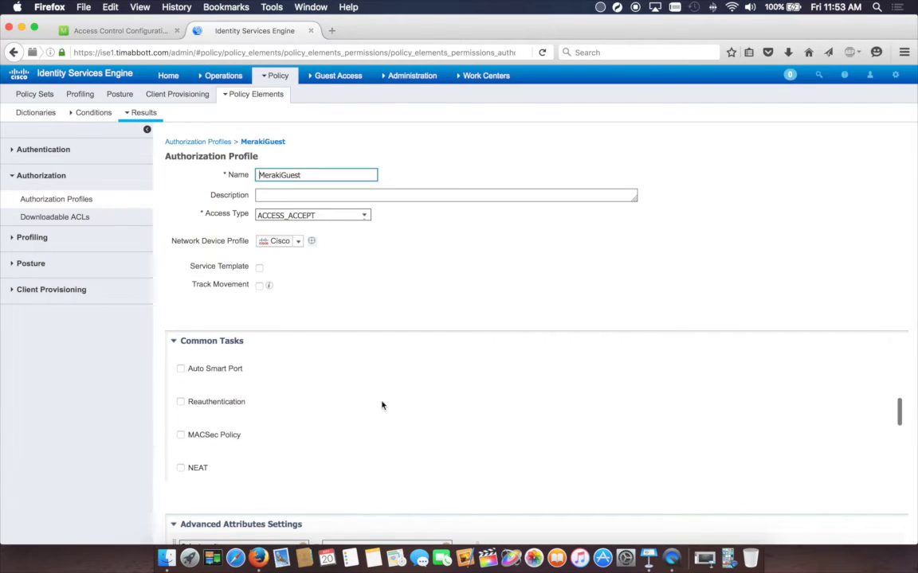
pyautogui.scroll(-2, 382, 406)
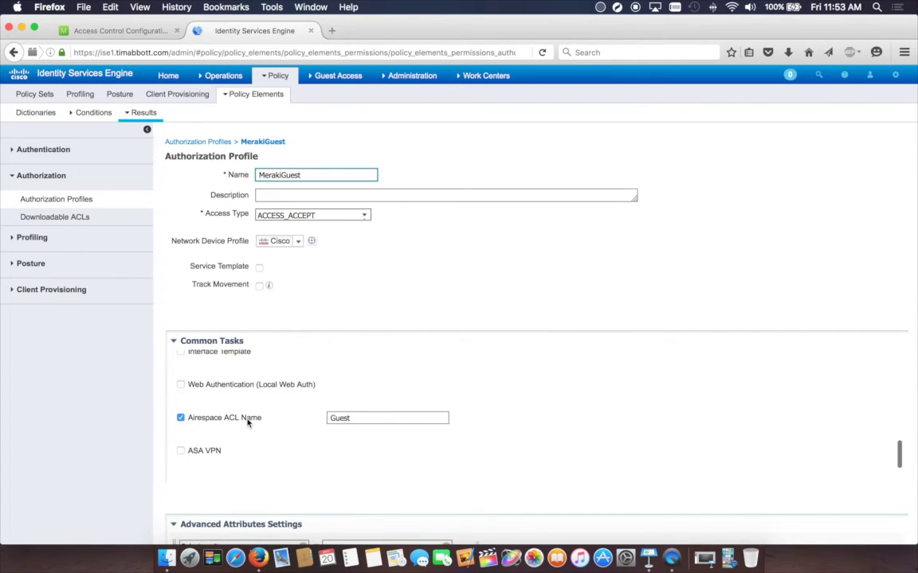
pyautogui.moveTo(359, 419); pyautogui.dragTo(318, 415)
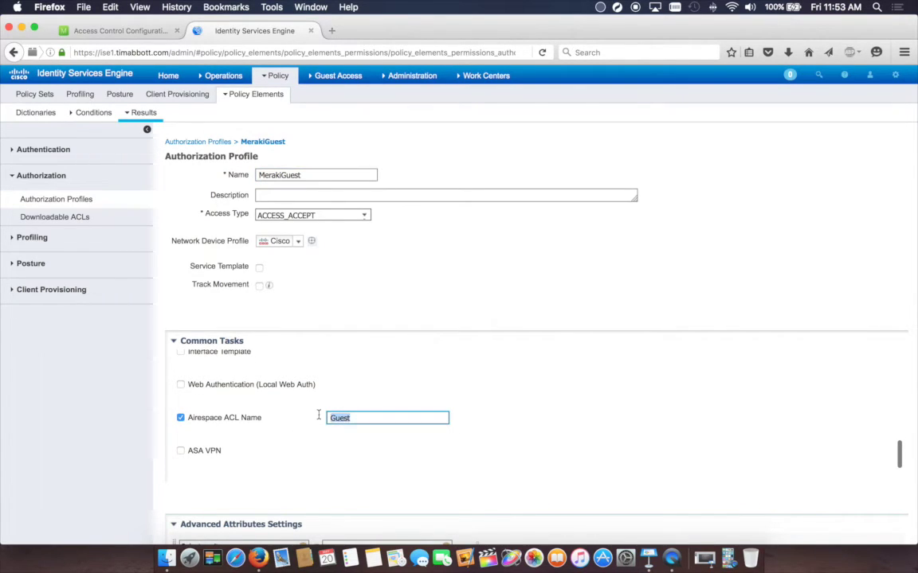
pyautogui.click(370, 456)
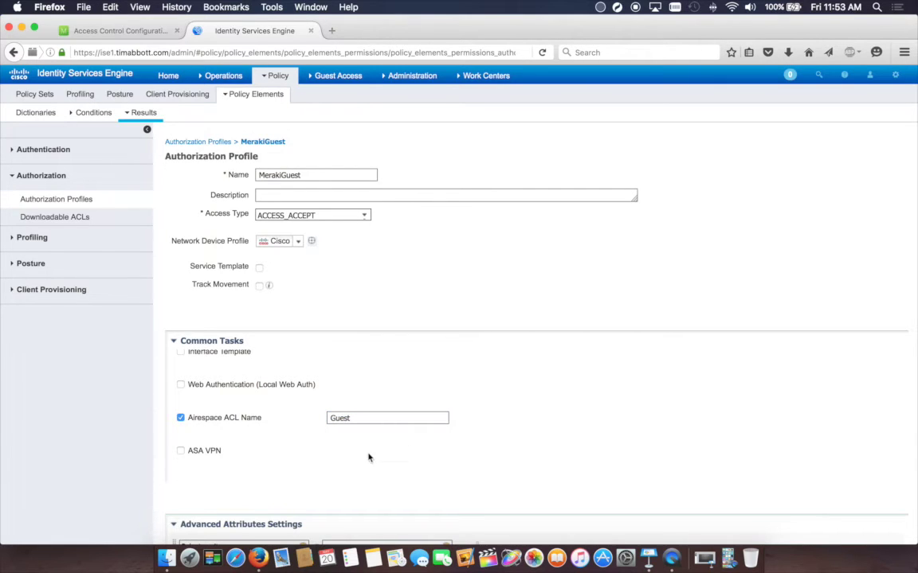
pyautogui.scroll(-3, 137, 448)
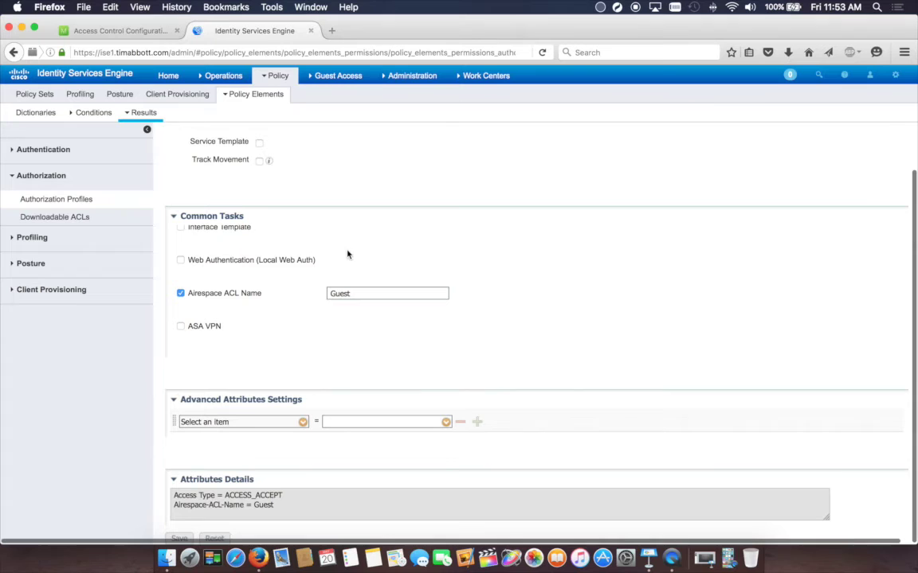
# Step: Open the Meraki policy set from the list of access policy sets
pyautogui.moveTo(272, 76)
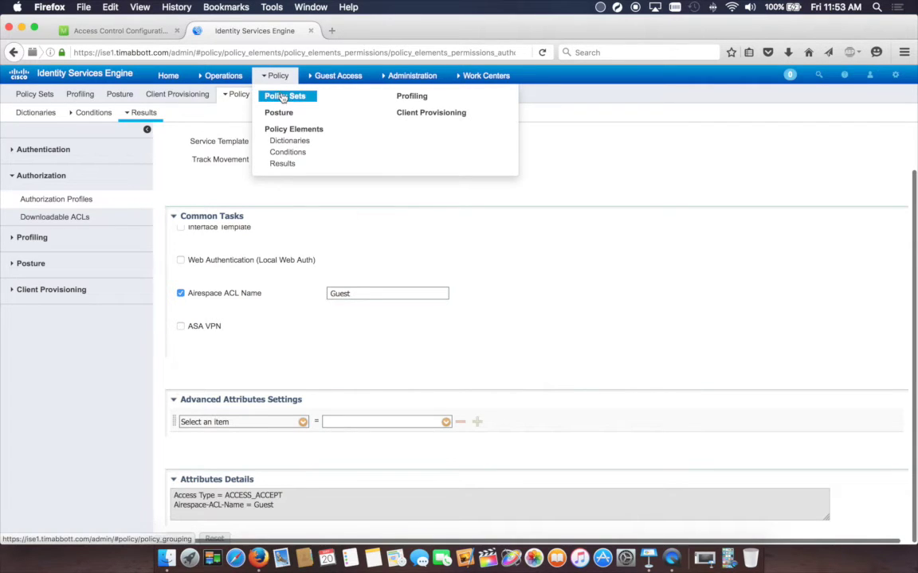
pyautogui.click(271, 95)
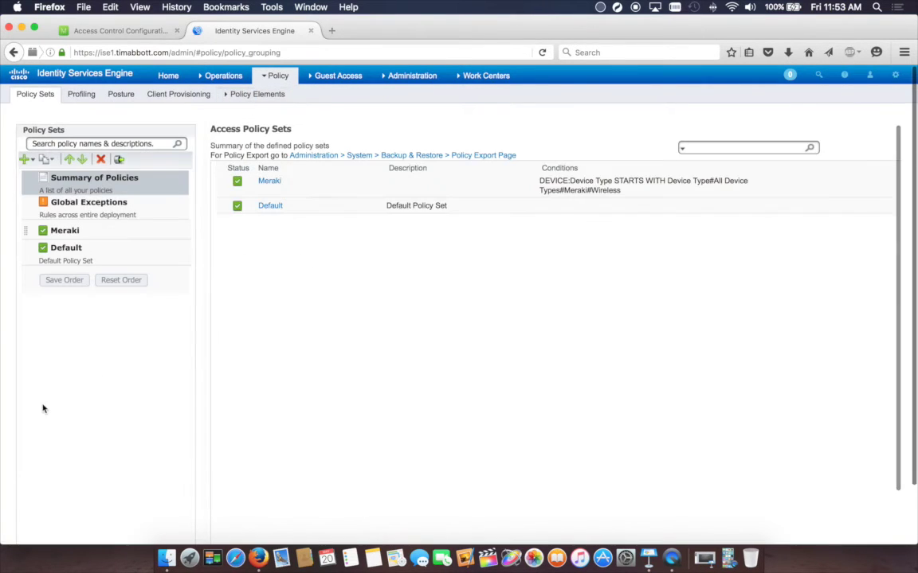
pyautogui.click(271, 183)
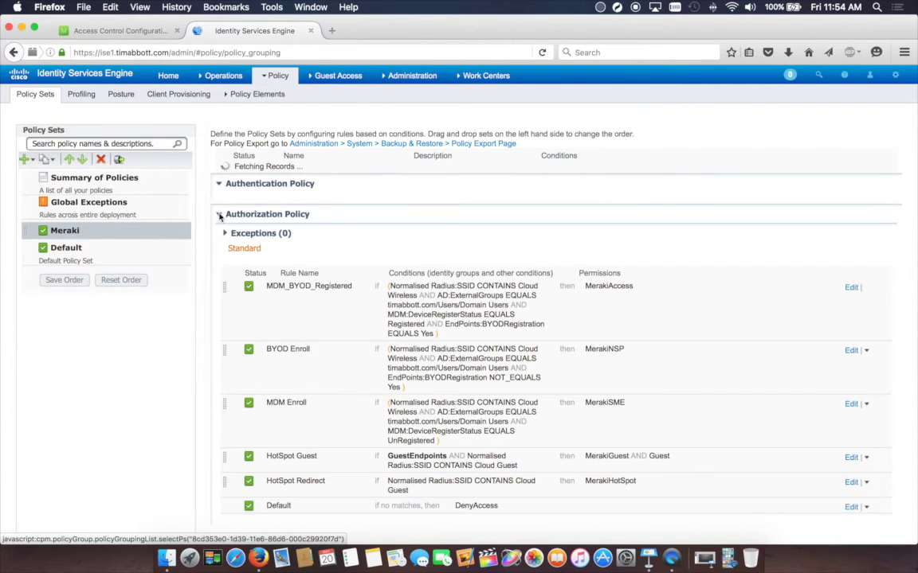
# Step: Review the Meraki policy set's authentication rules and its authorization rules, including HotSpot Guest and HotSpot Redirect
pyautogui.scroll(-4, 223, 287)
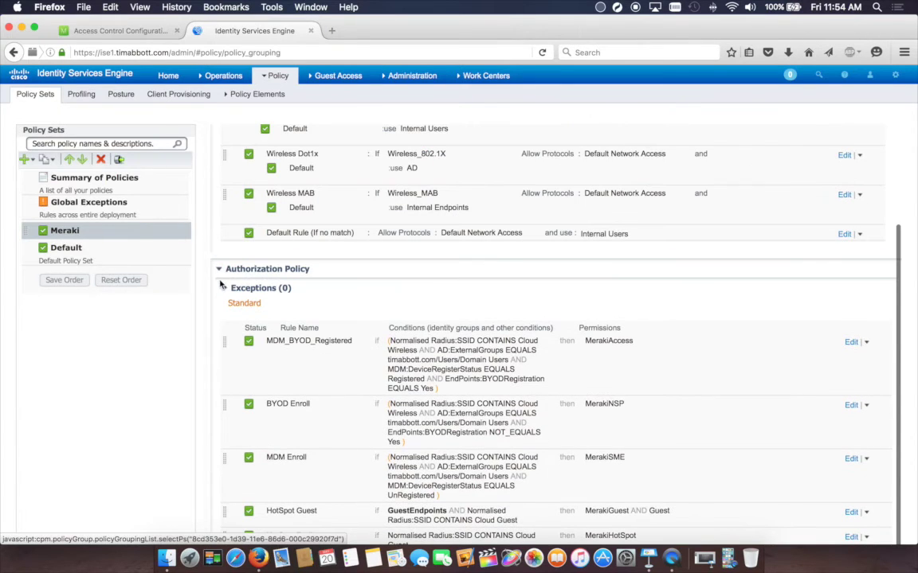
pyautogui.scroll(2, 214, 246)
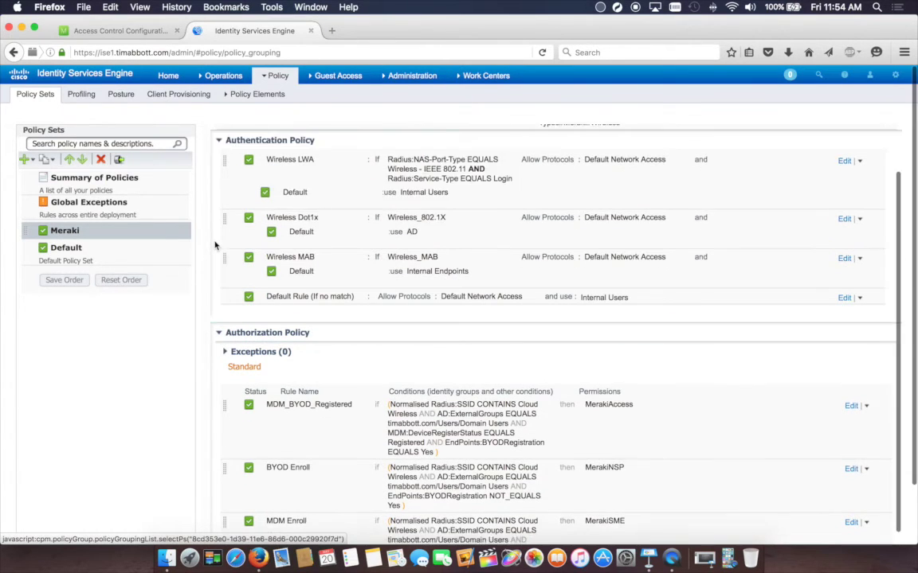
pyautogui.scroll(2, 214, 246)
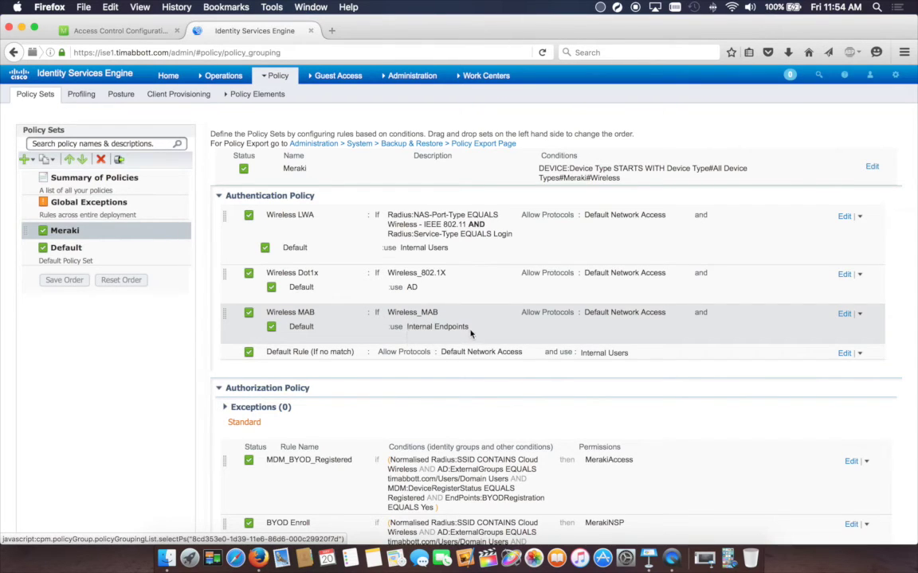
pyautogui.scroll(-2, 239, 391)
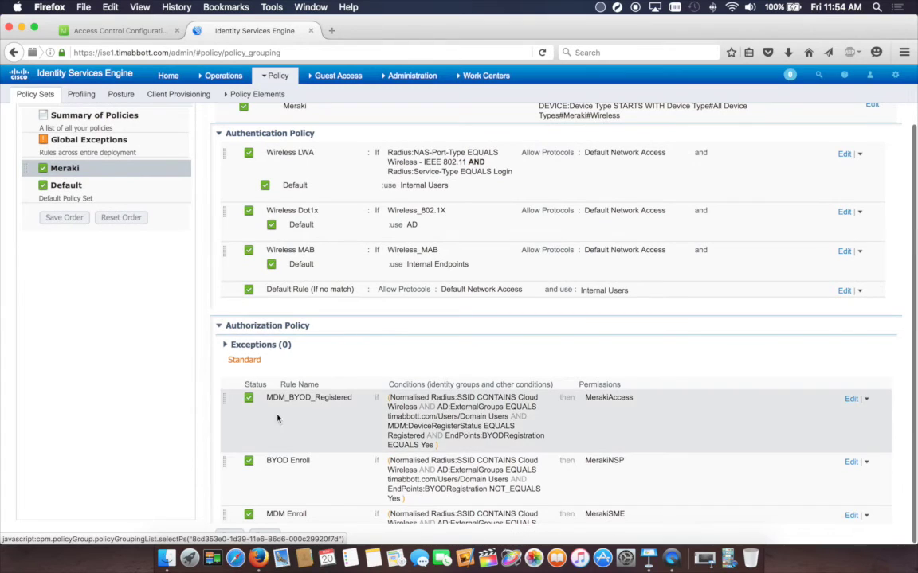
pyautogui.scroll(-4, 341, 385)
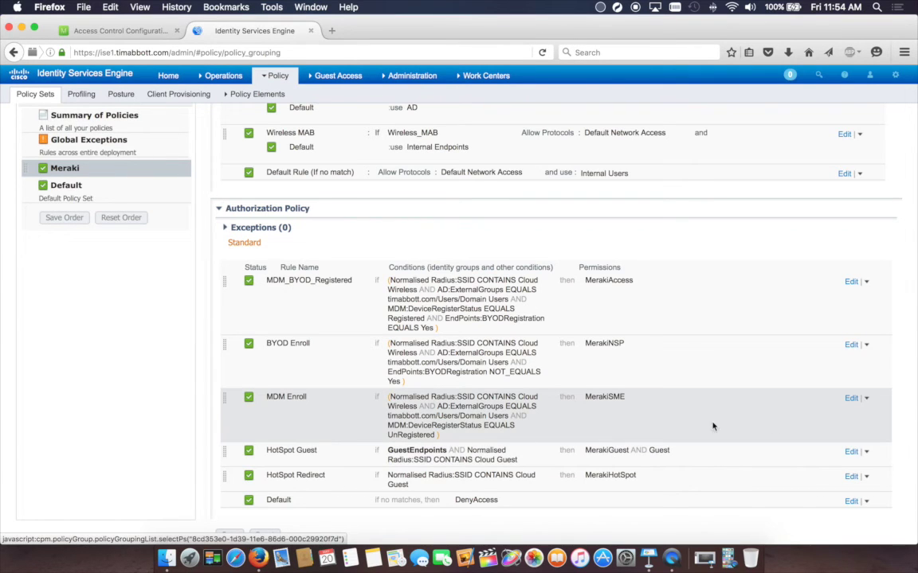
# Step: Restore the minimized QuickTime Player window that mirrors the iPhone's home screen
pyautogui.click(728, 561)
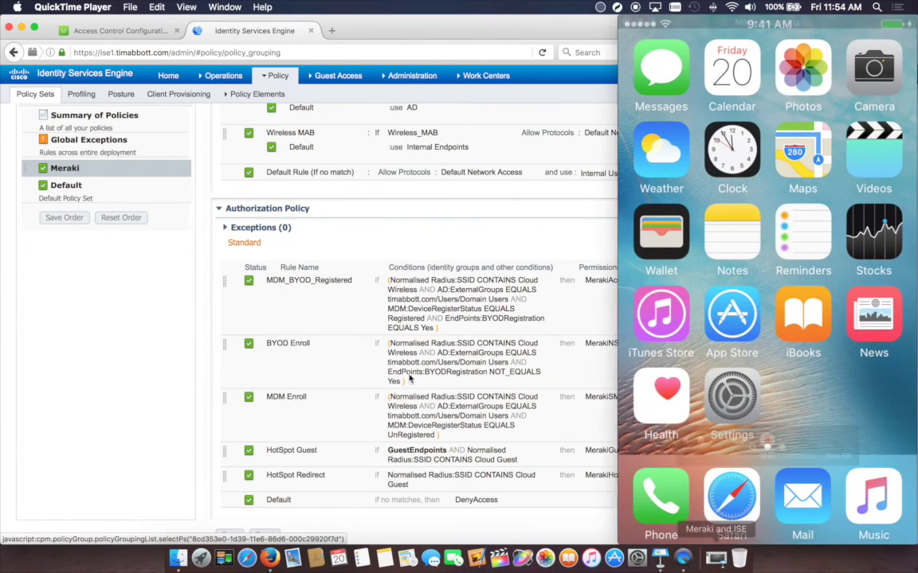